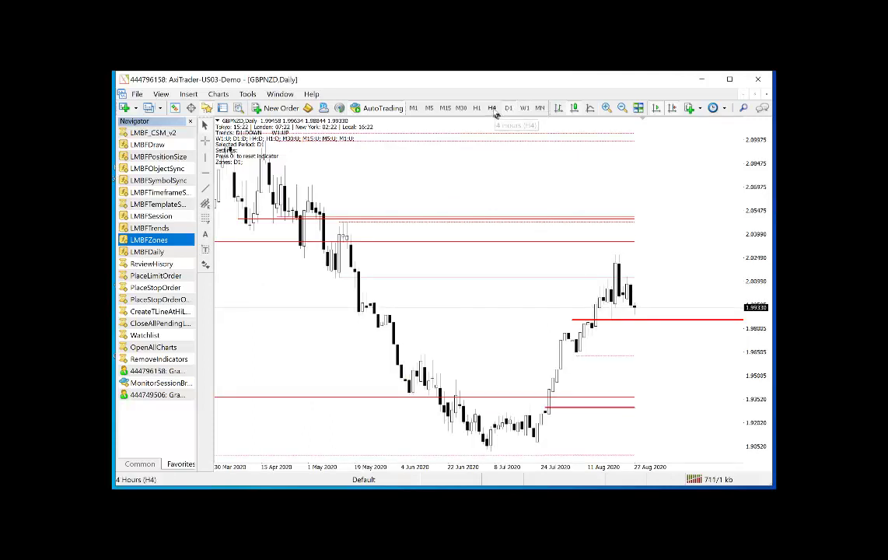
- Turn on zone shading for the H4 chart, check it on D1 and W1, and return to H4 with shading off
left_click(493, 109)
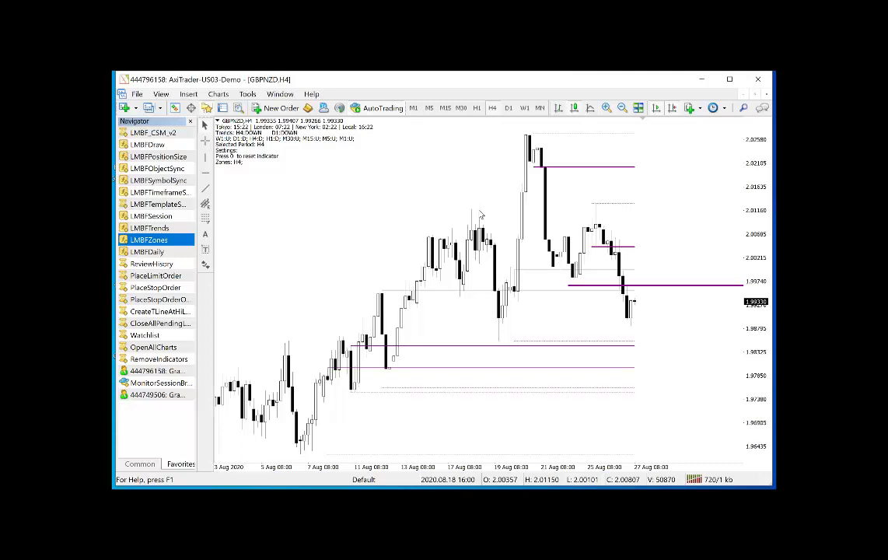
left_click(276, 279)
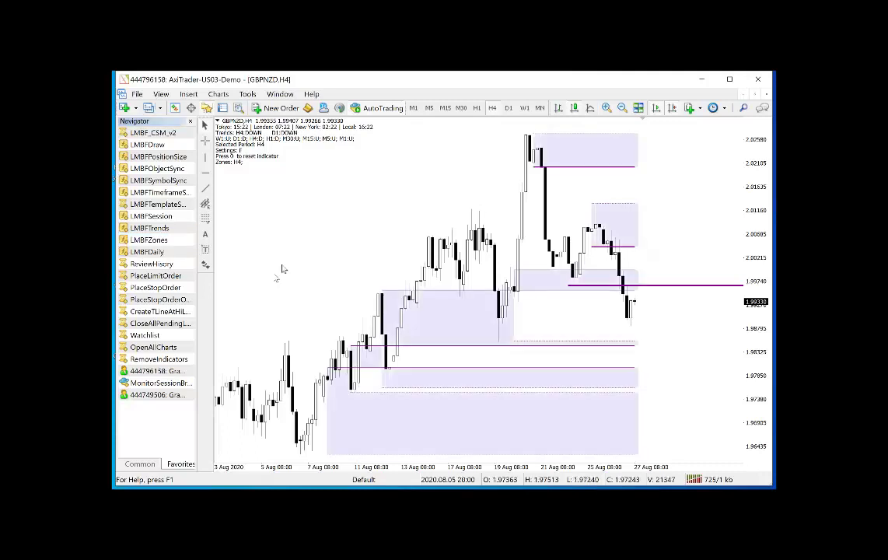
left_click(507, 108)
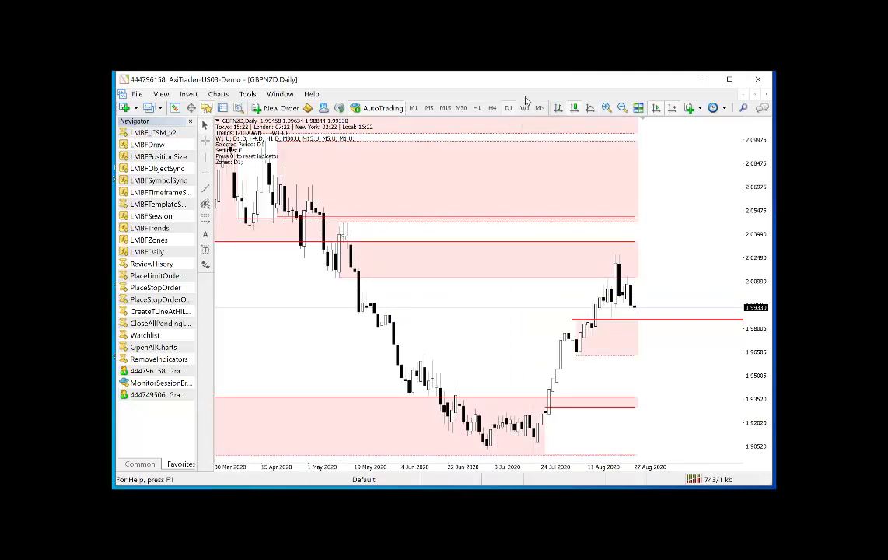
left_click(525, 108)
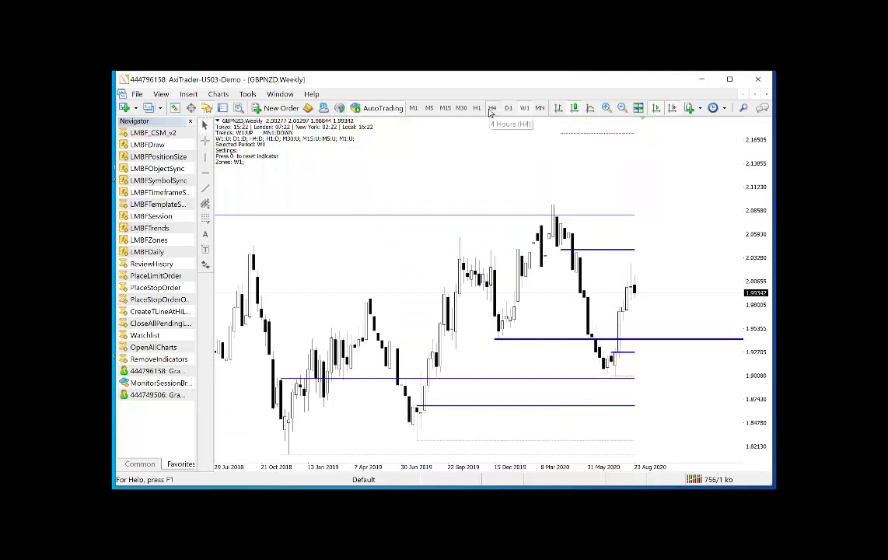
left_click(491, 109)
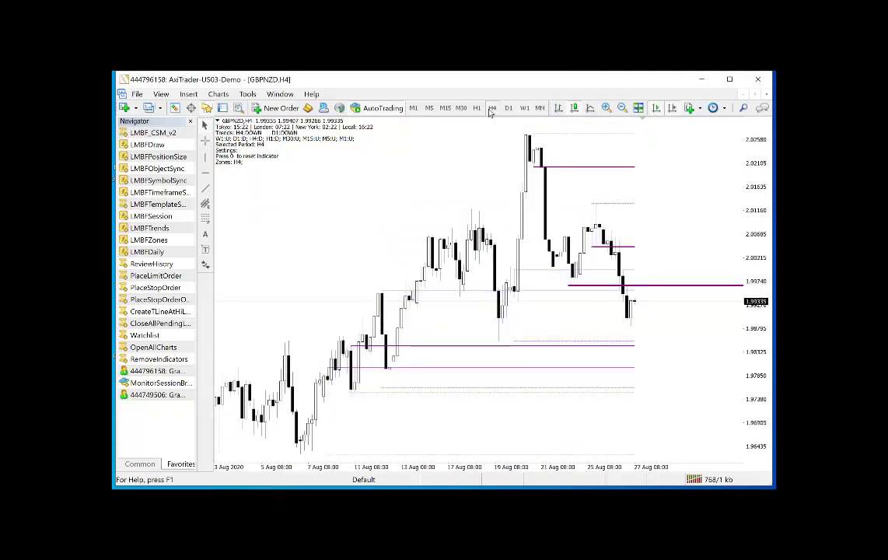
- Compare the GBPNZD zones on the D1, H1, H4 and W1 timeframes, finishing on H1
left_click(509, 109)
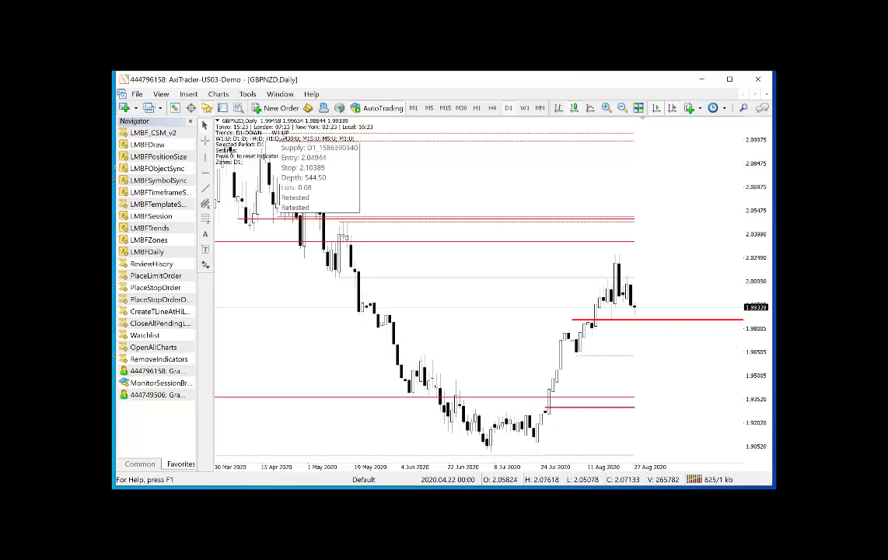
left_click(477, 108)
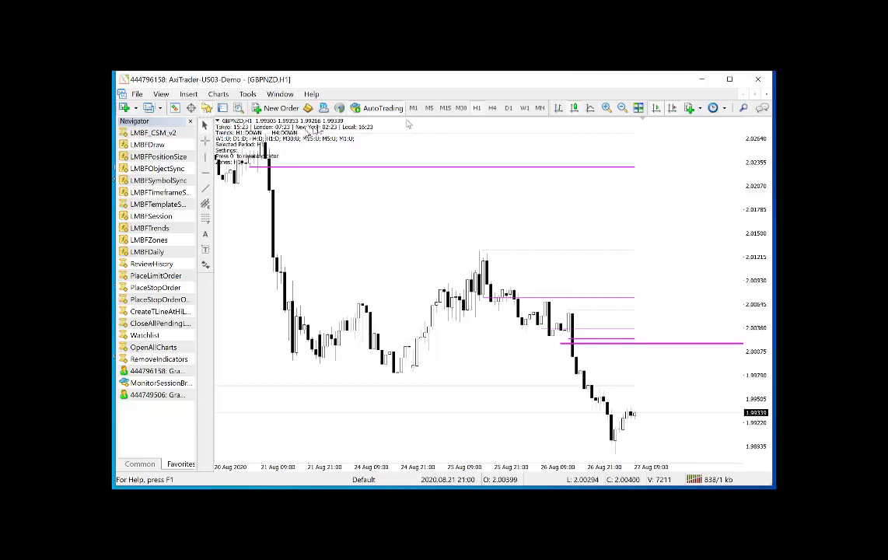
left_click(492, 108)
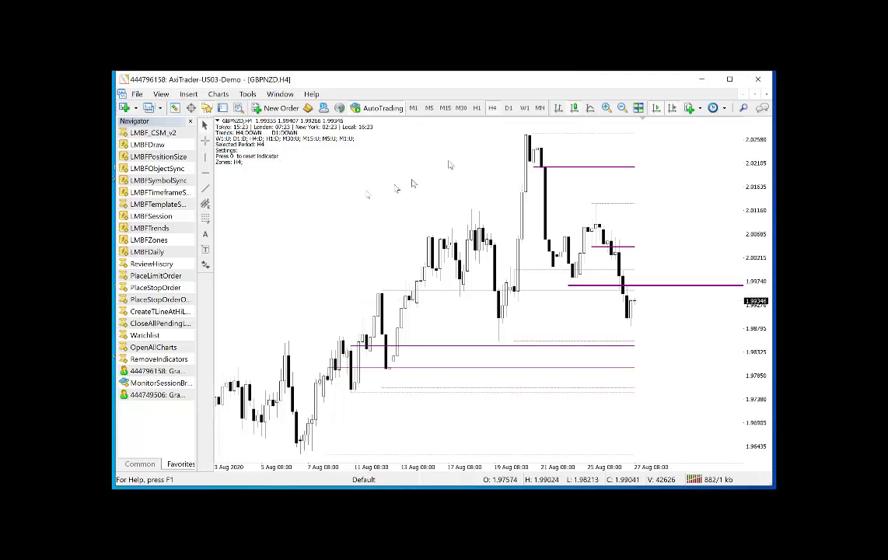
left_click(508, 108)
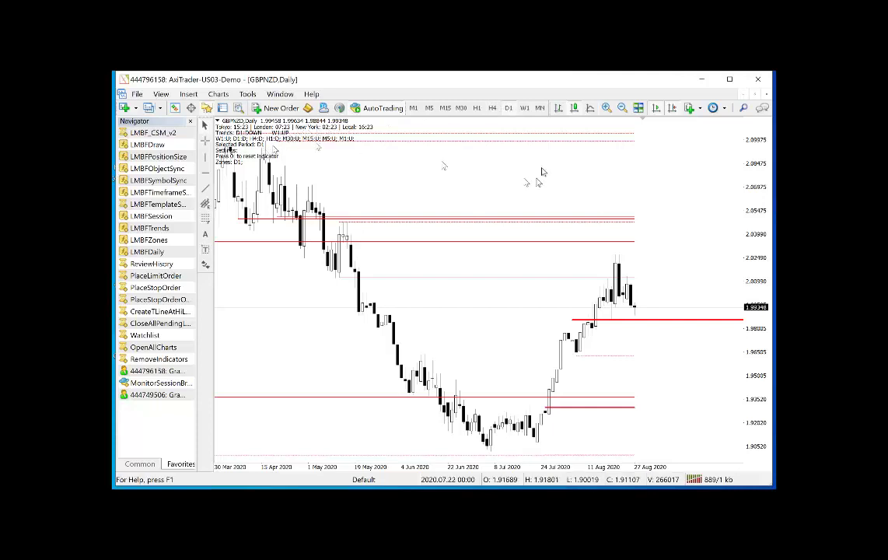
left_click(523, 108)
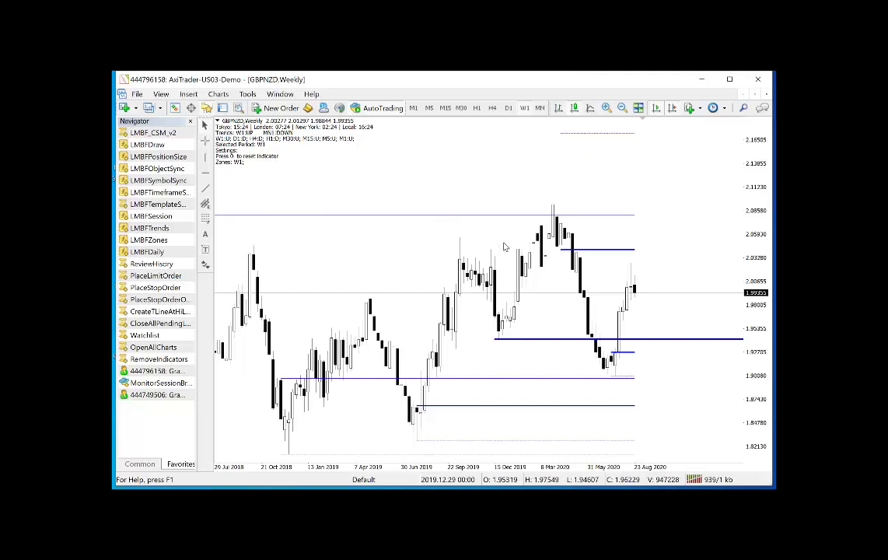
left_click(477, 108)
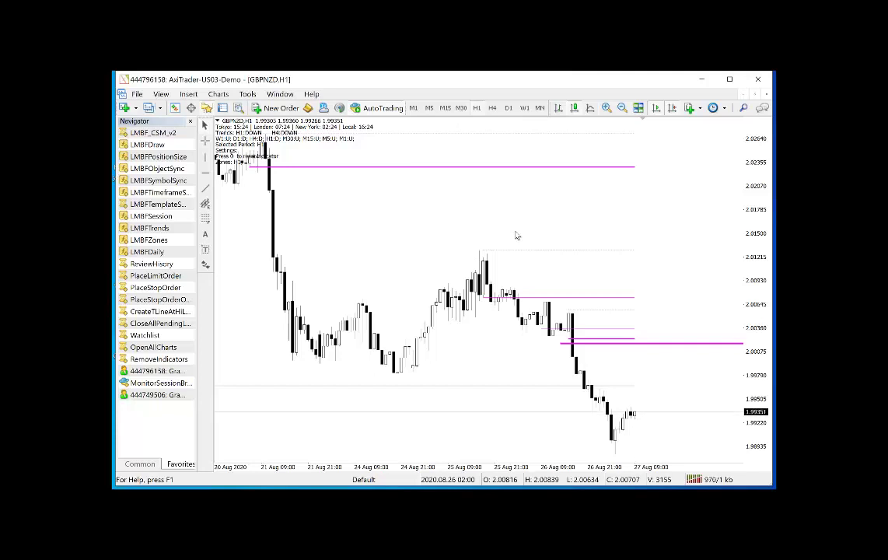
- Show the zones indicator's shortcut list, and toggle the zone display off and on again while checking H4 and H1
key("shift+slash")
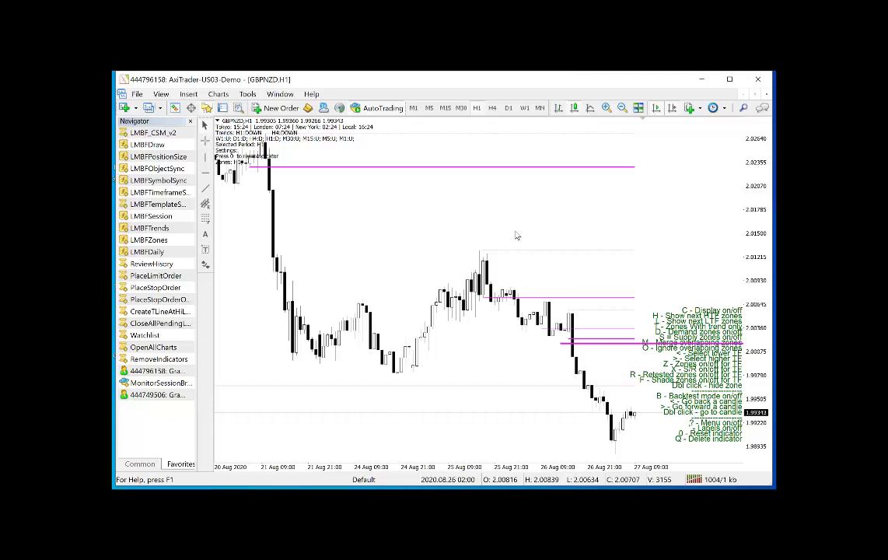
key("c")
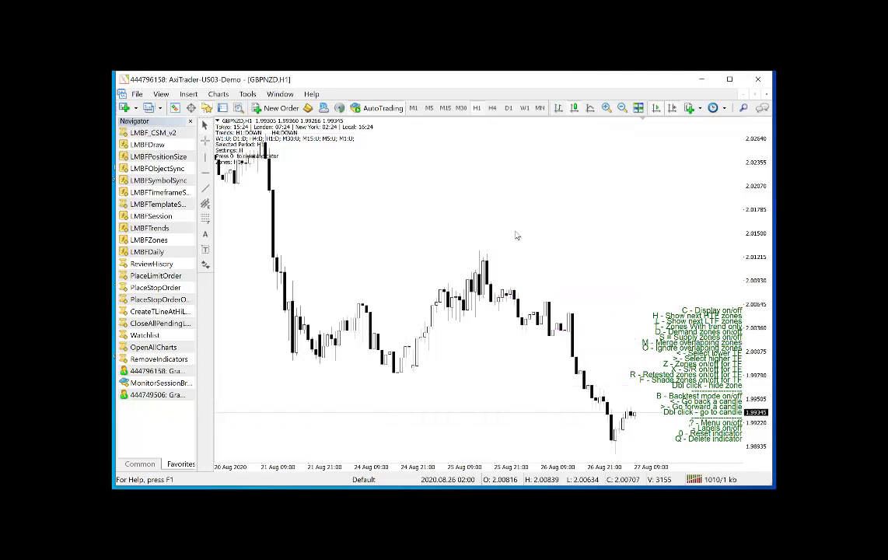
left_click(491, 109)
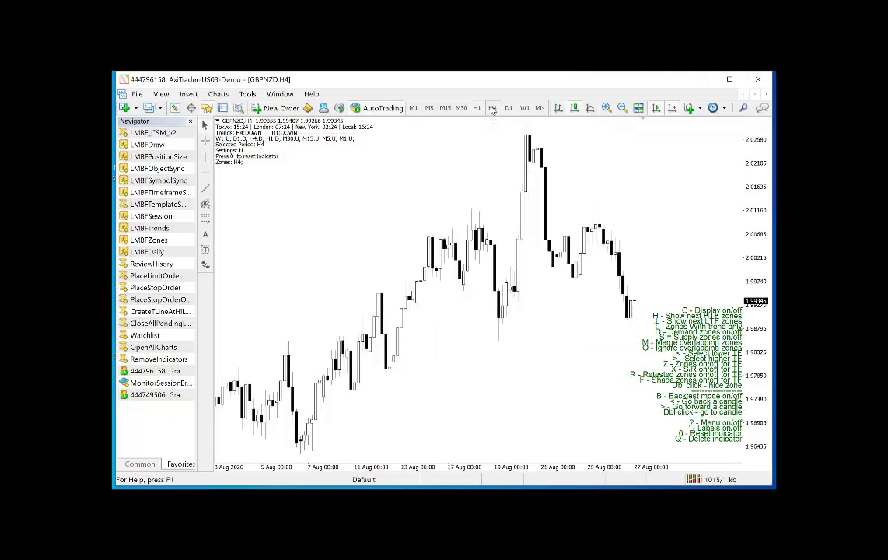
left_click(475, 109)
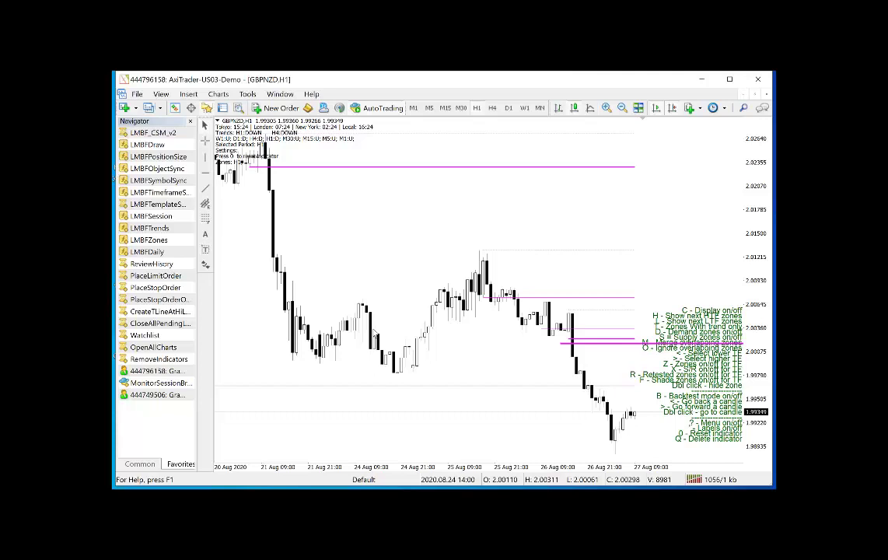
- View the H4 zones and the M15 zones on the H1 chart, then restore its own H1 zones
key("shift+period")
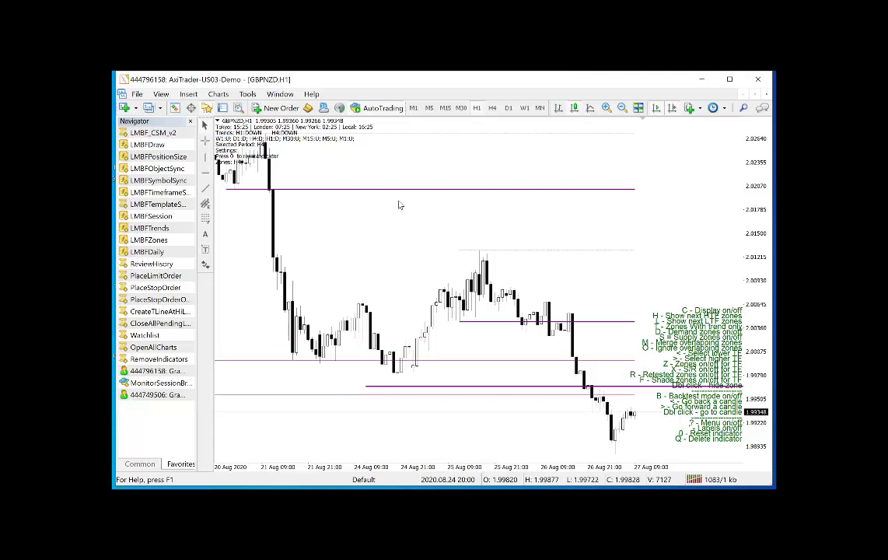
key("m")
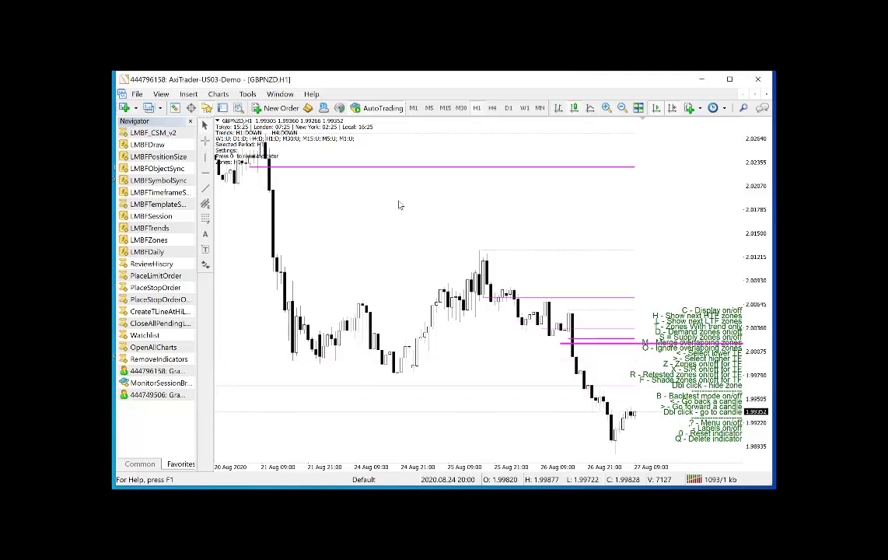
key("m")
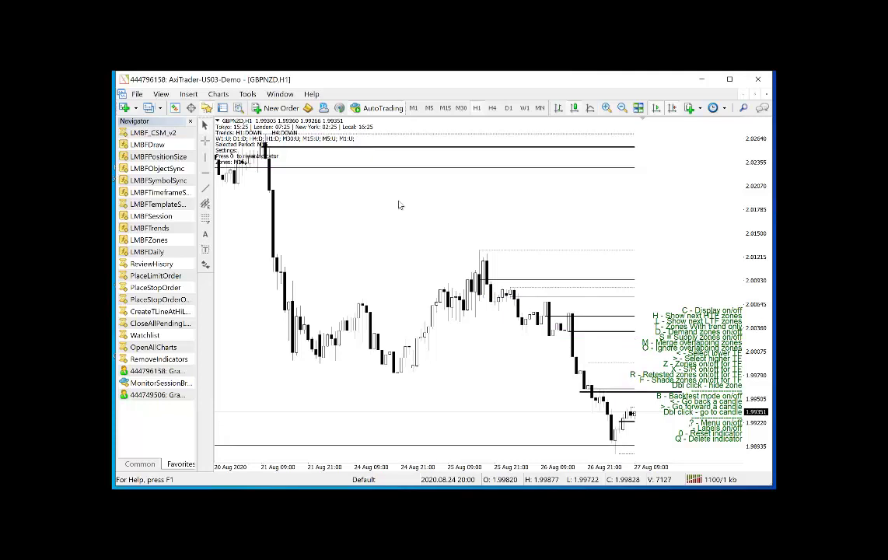
key("m")
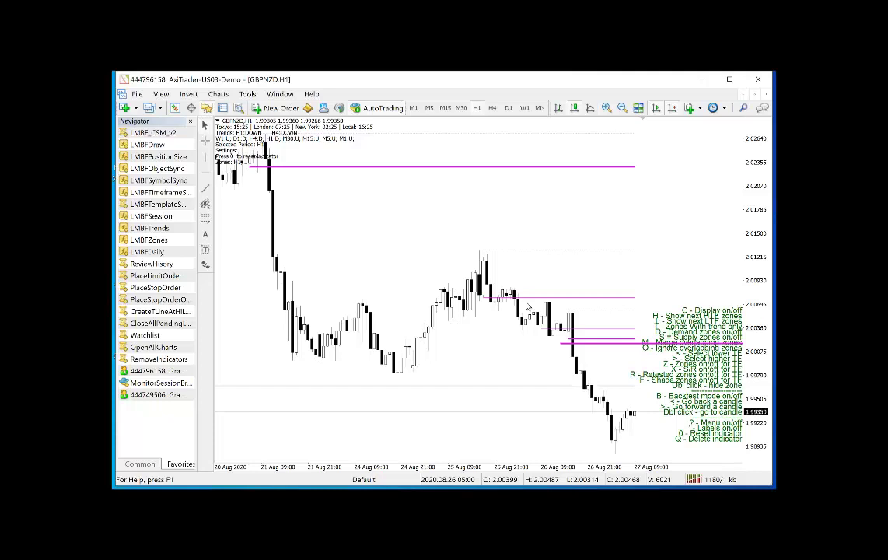
- Toggle the supply zones off and on for the H1 chart, and the demand zones off and on for the D1 chart
key("h")
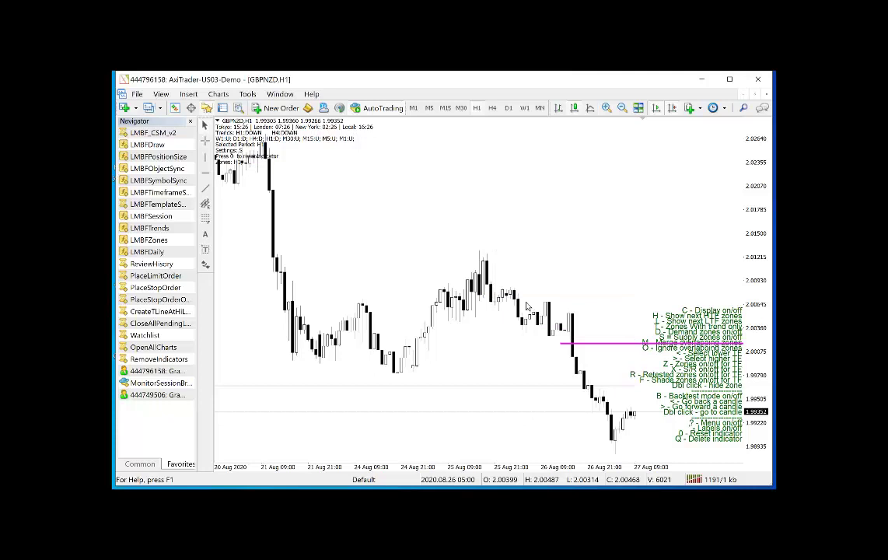
key("l")
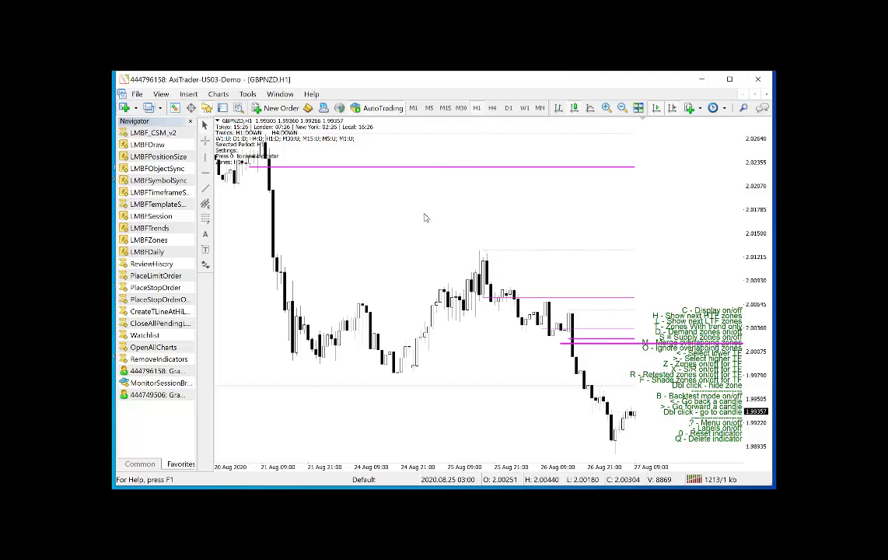
left_click(508, 108)
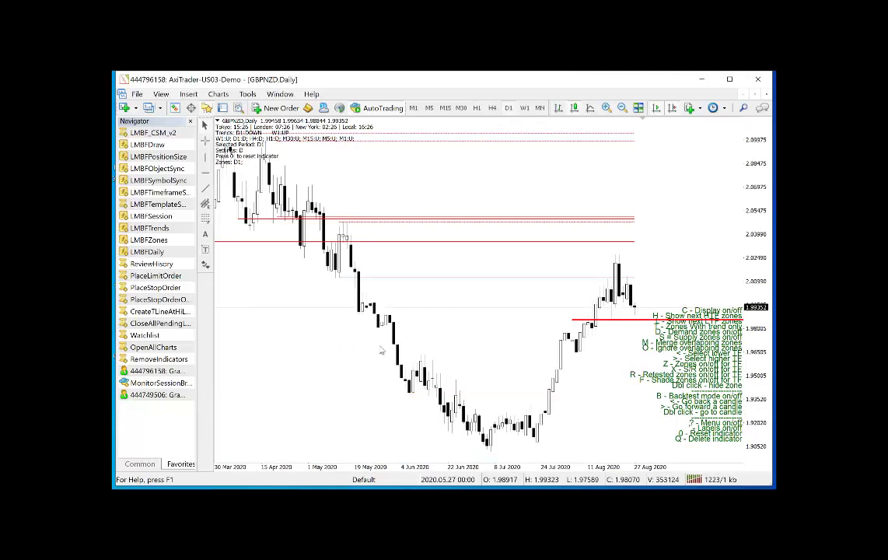
left_click(478, 109)
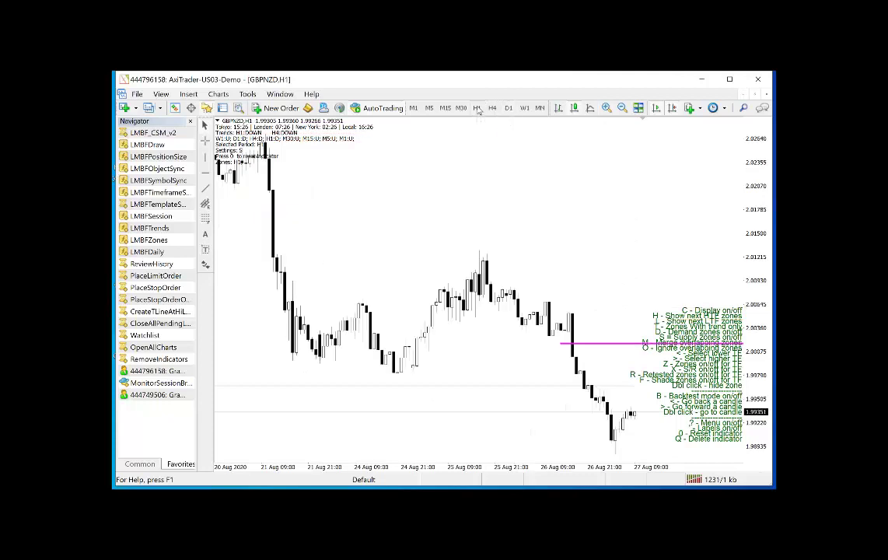
left_click(509, 109)
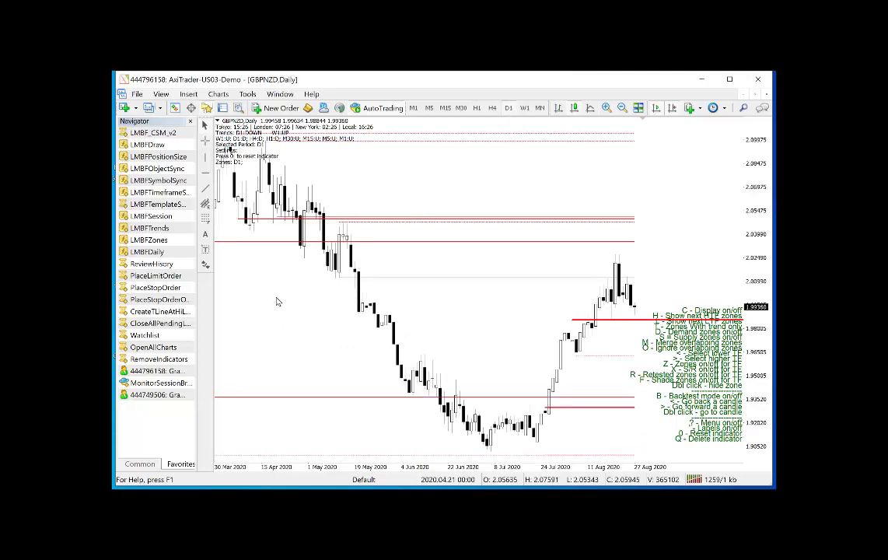
left_click(476, 108)
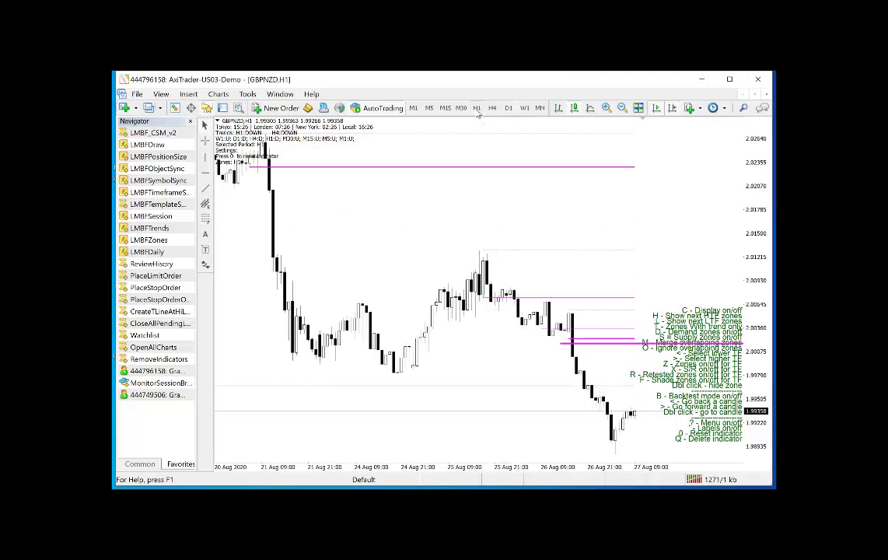
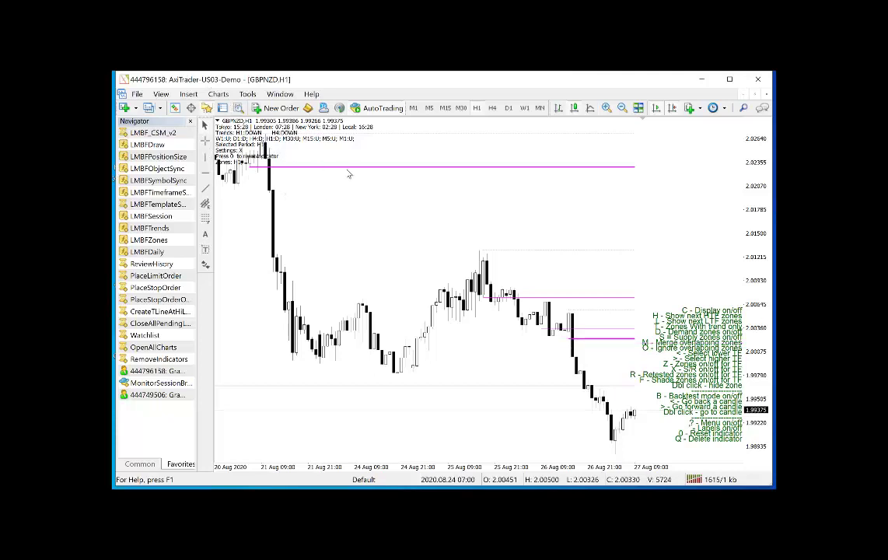
- Turn the H1 timeframe's zones off and back on, and restore its S/R line
key("z")
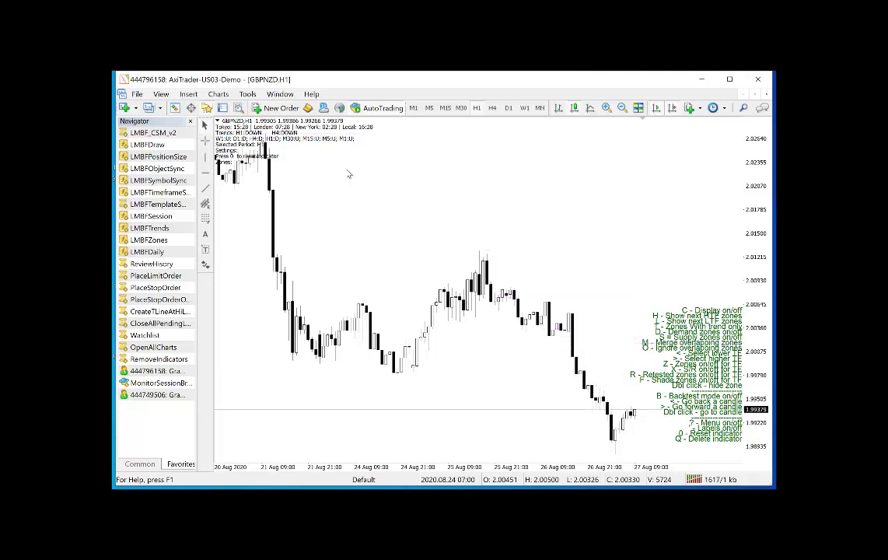
key("z")
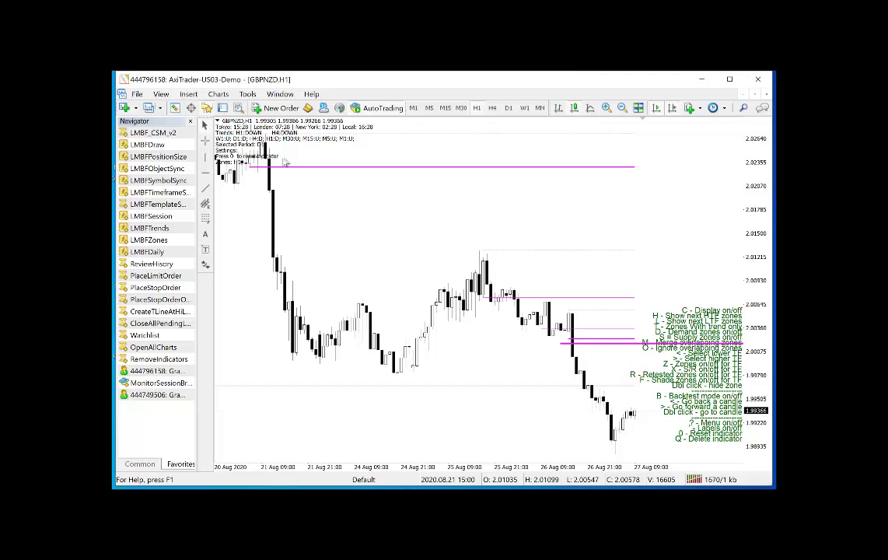
- Examine the GBPNZD zones on the M15 chart, then on the H4 chart
left_click(444, 108)
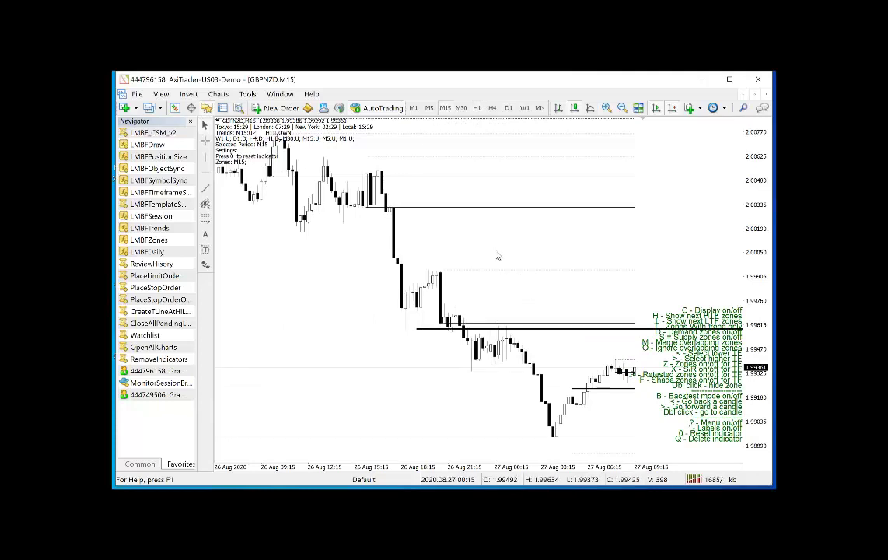
scroll(502, 257, "down", 1)
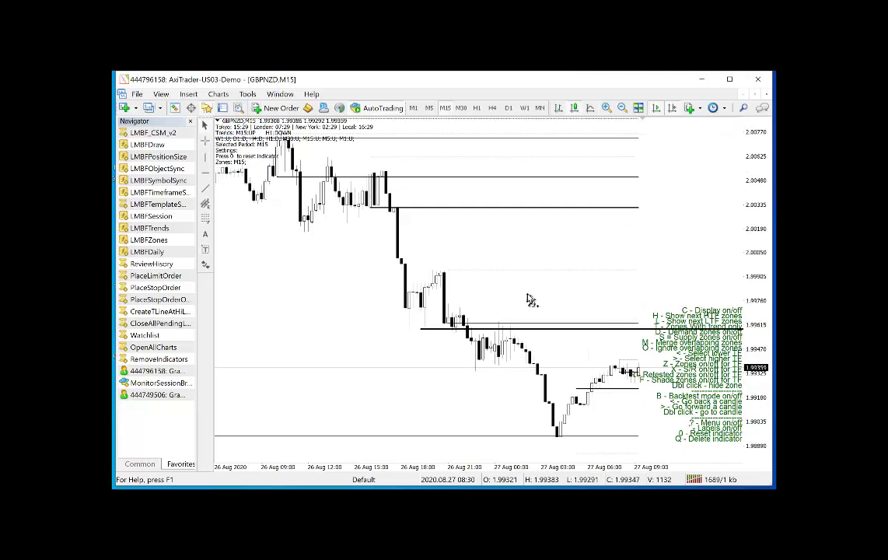
left_click(493, 108)
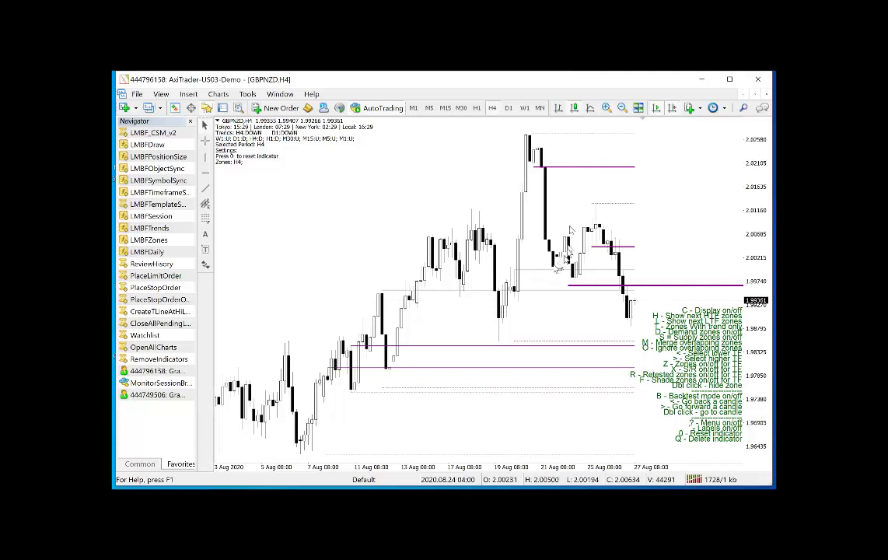
mouse_move(532, 272)
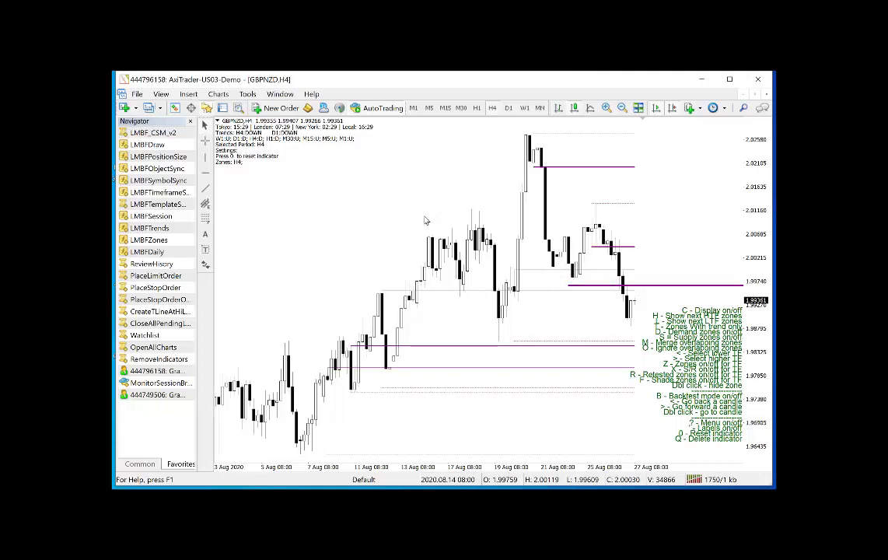
- Toggle the demand zones off and on for the H4 chart, and try to hide its uppermost supply zone
key("d")
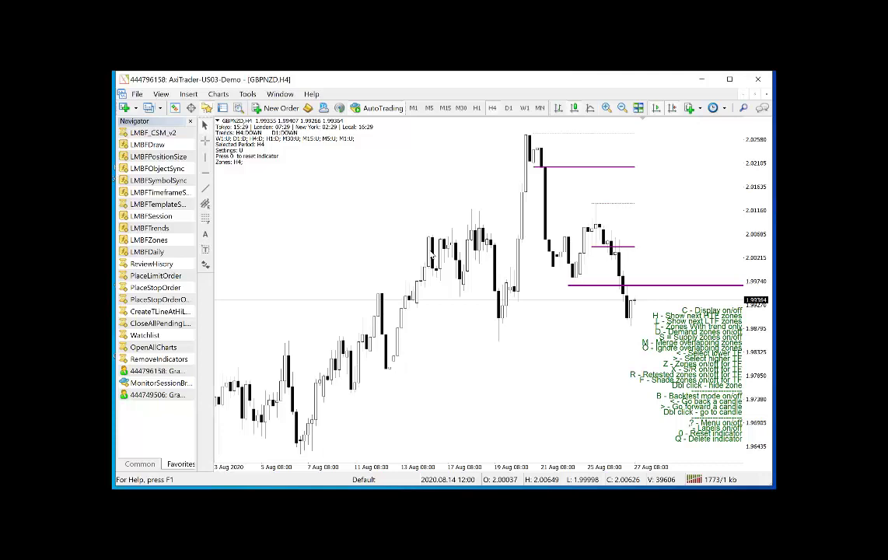
key("d")
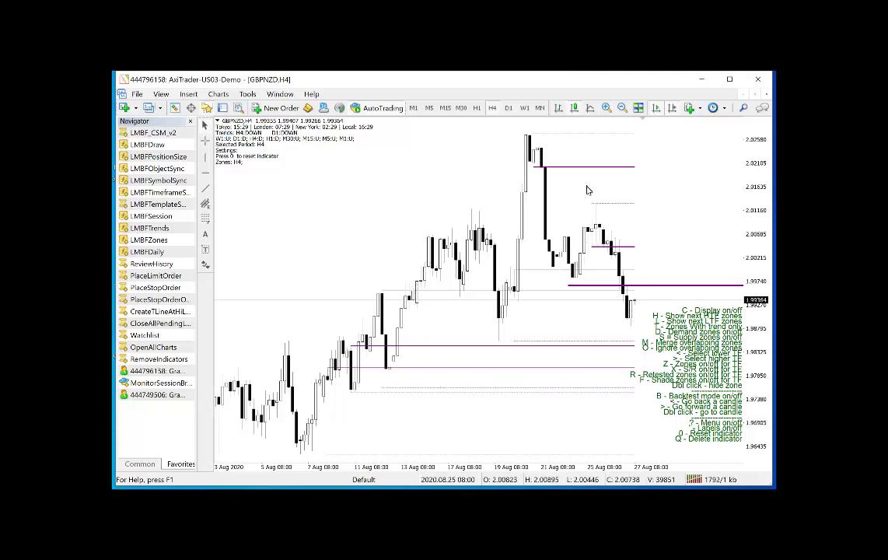
double_click(591, 158)
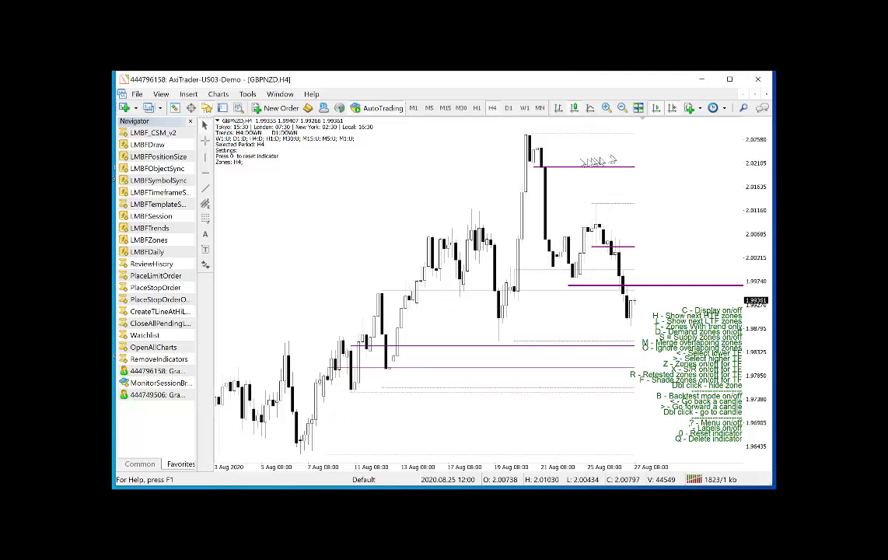
- Hide the uppermost supply zone on the H4 chart, and restore it by switching to the D1 timeframe and back to H4
key("Delete")
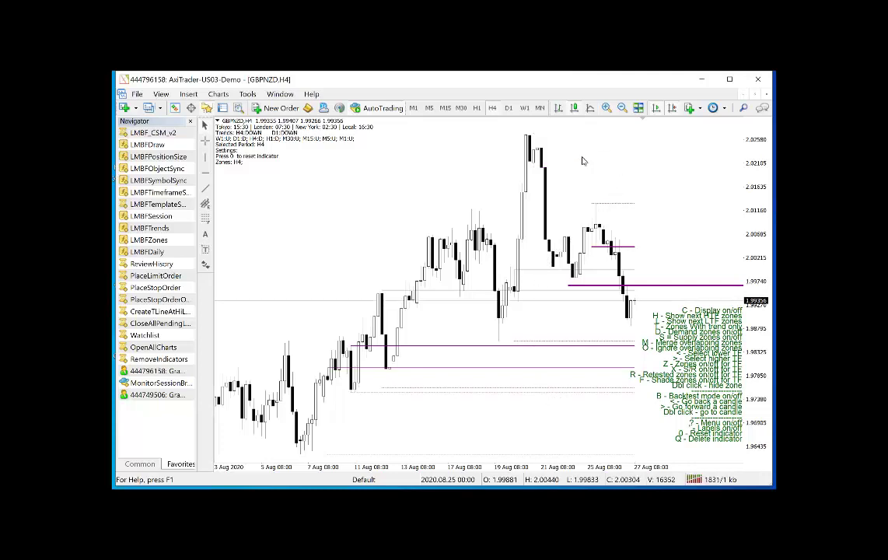
left_click(507, 108)
left_click(492, 108)
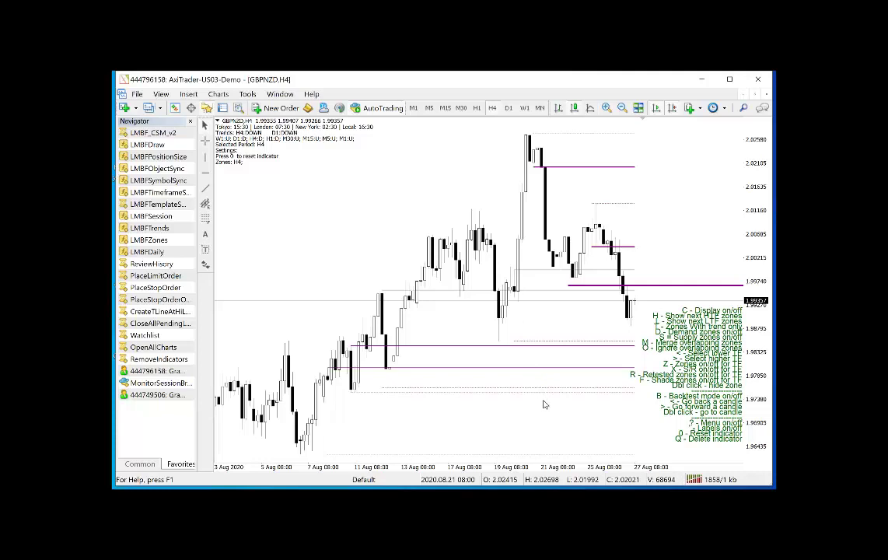
- Show the H4 zone labels with their lot sizes, and review the LMBFZones input parameters for lot size calculation without changing them
key("l")
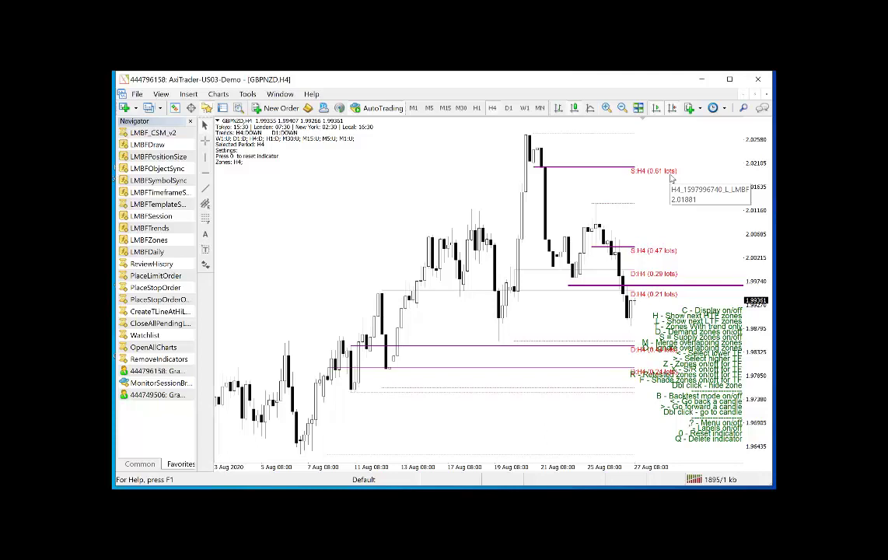
right_click(592, 189)
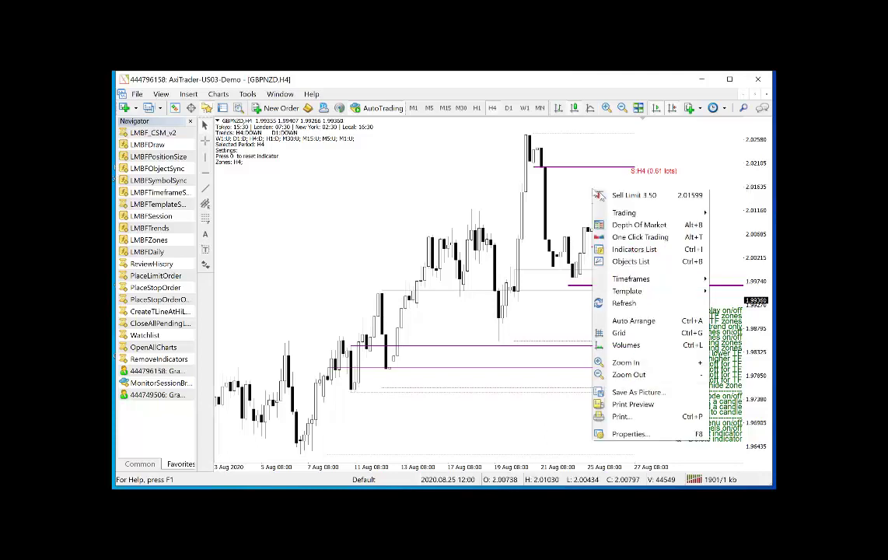
left_click(651, 249)
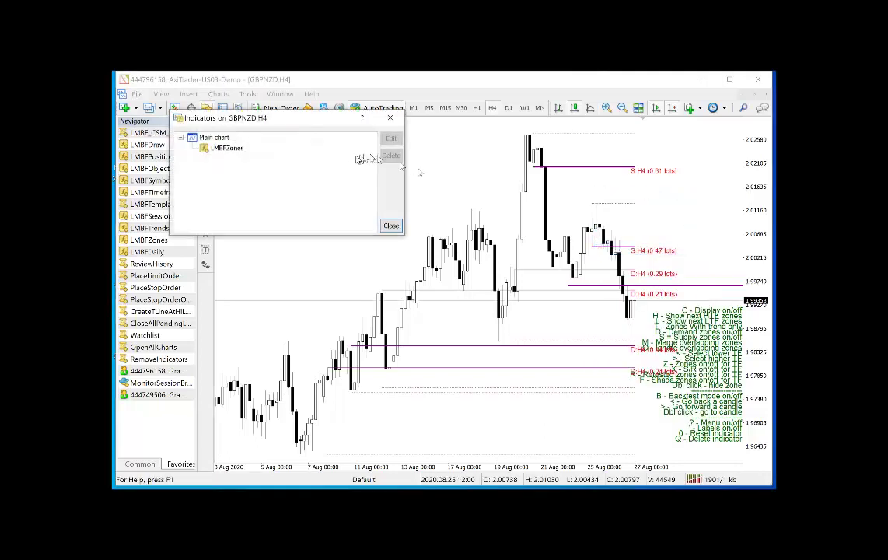
double_click(227, 151)
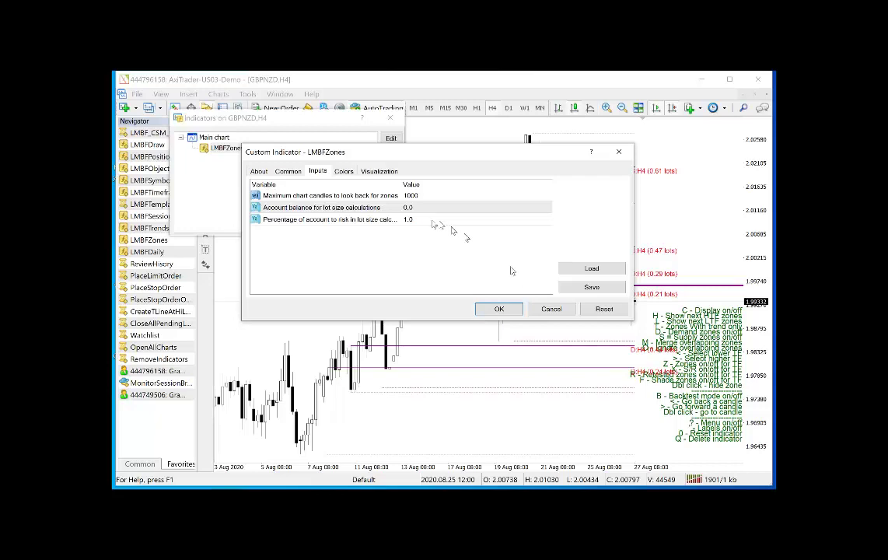
left_click(551, 309)
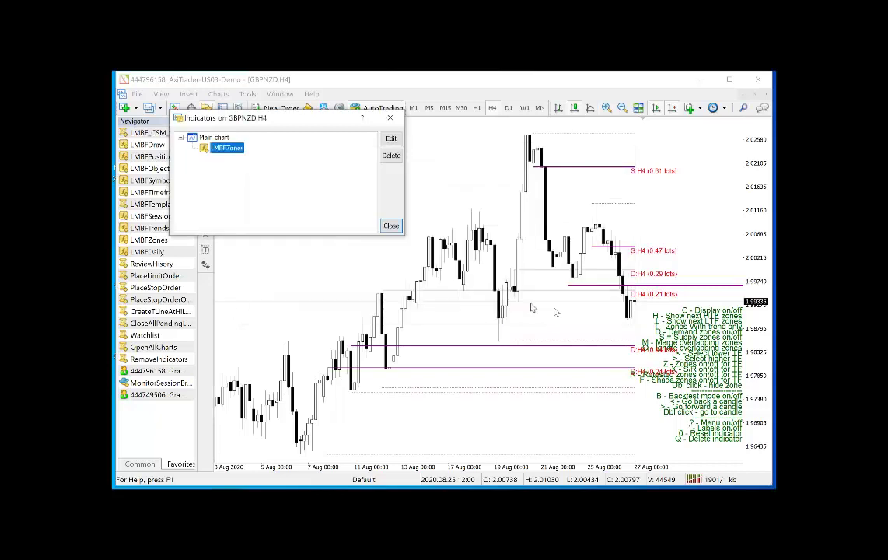
left_click(390, 226)
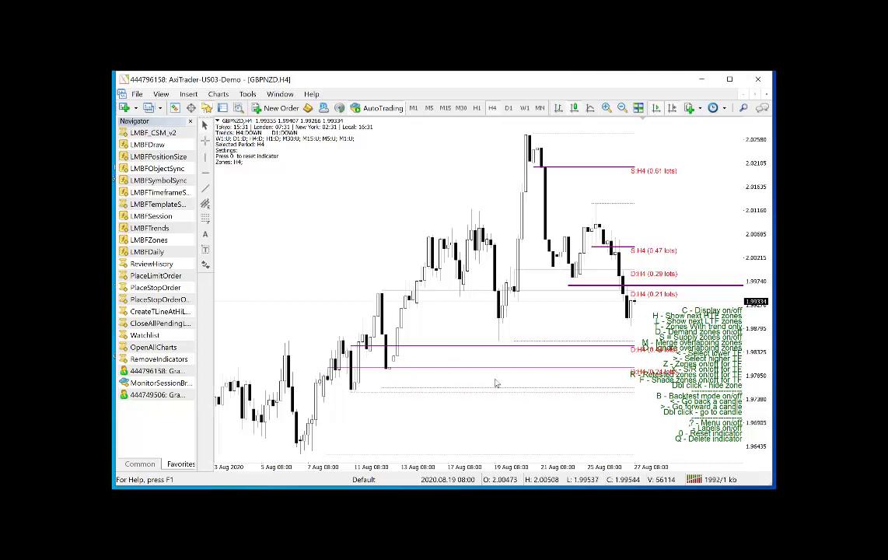
- Turn off the zone labels and hide the whole LMBFZones display on the H4 chart
key("minus")
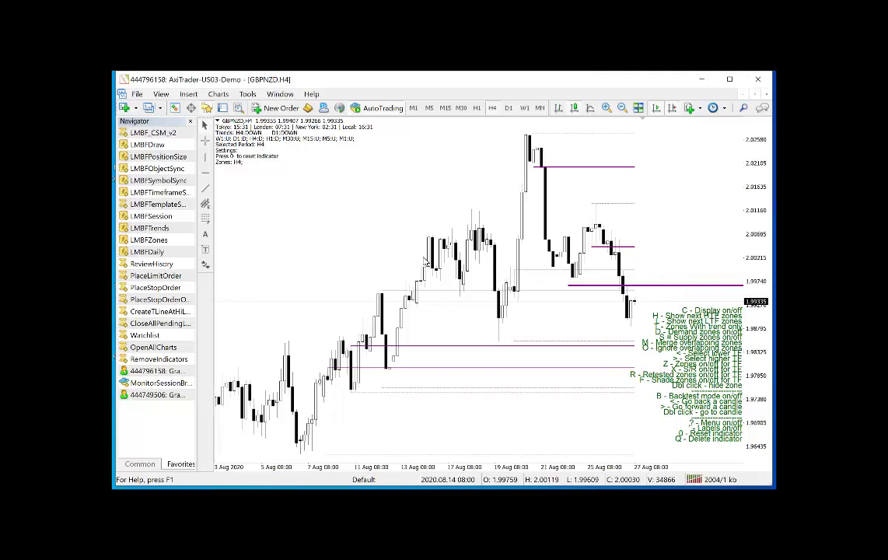
key("c")
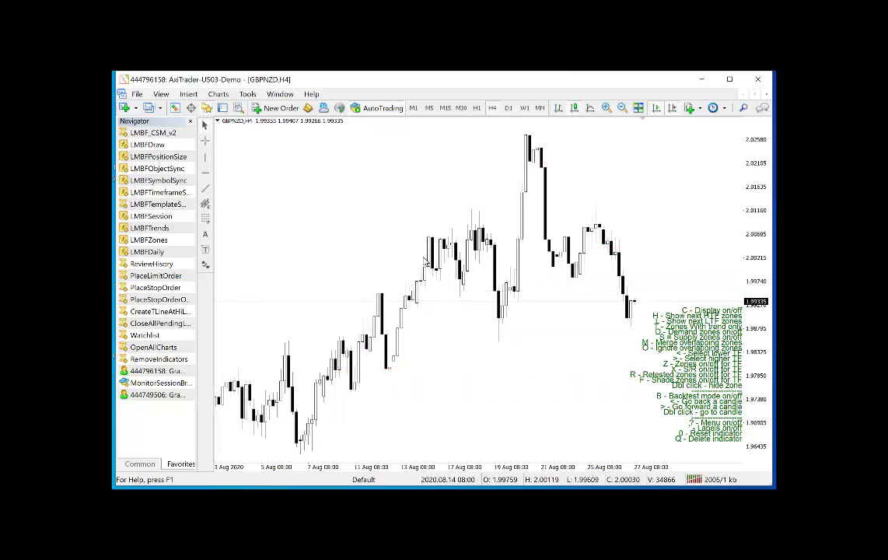